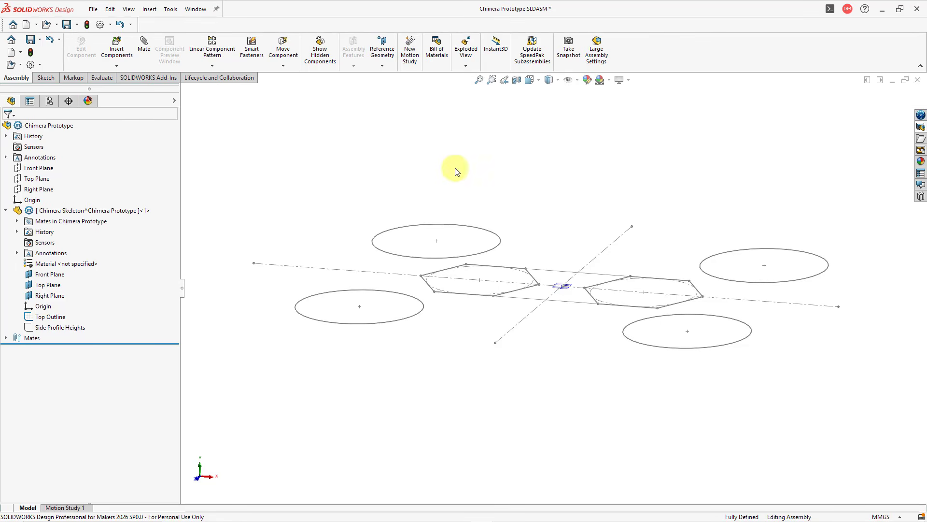
left_click(61, 318)
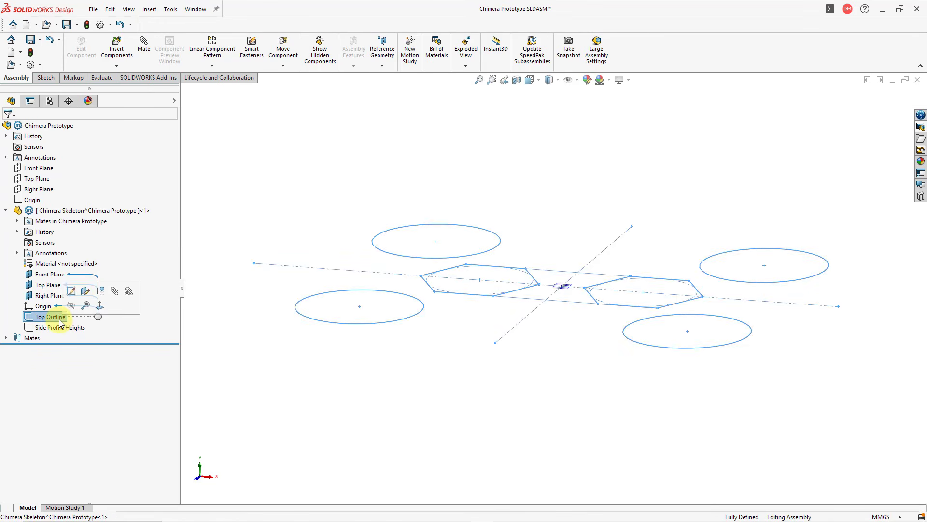
left_click(323, 139)
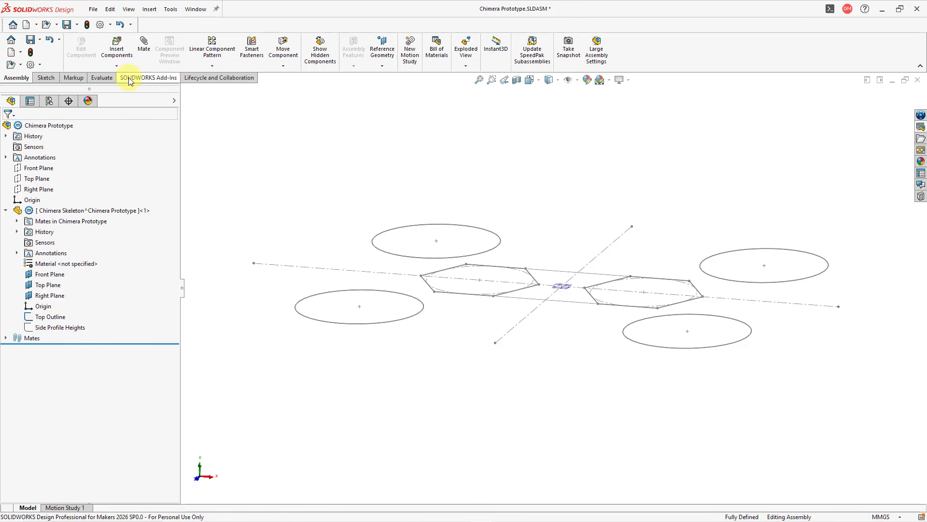
left_click(117, 67)
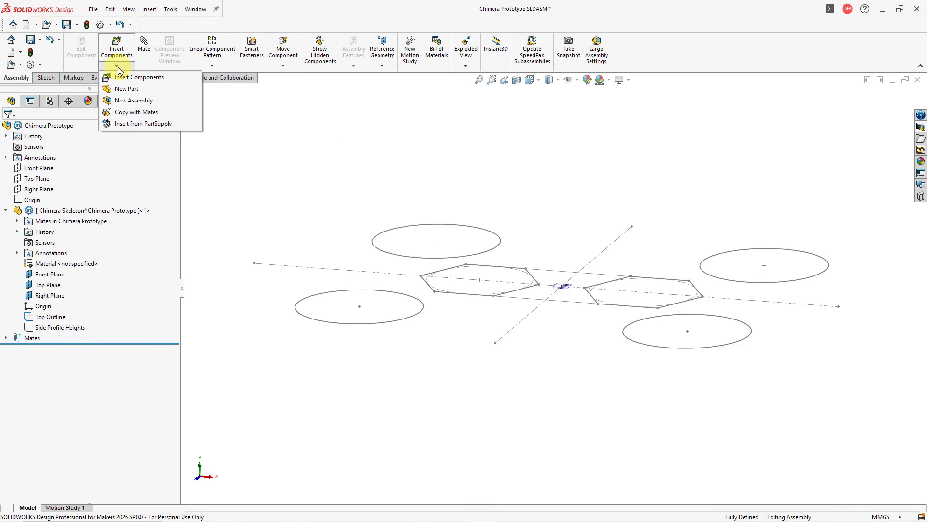
left_click(229, 150)
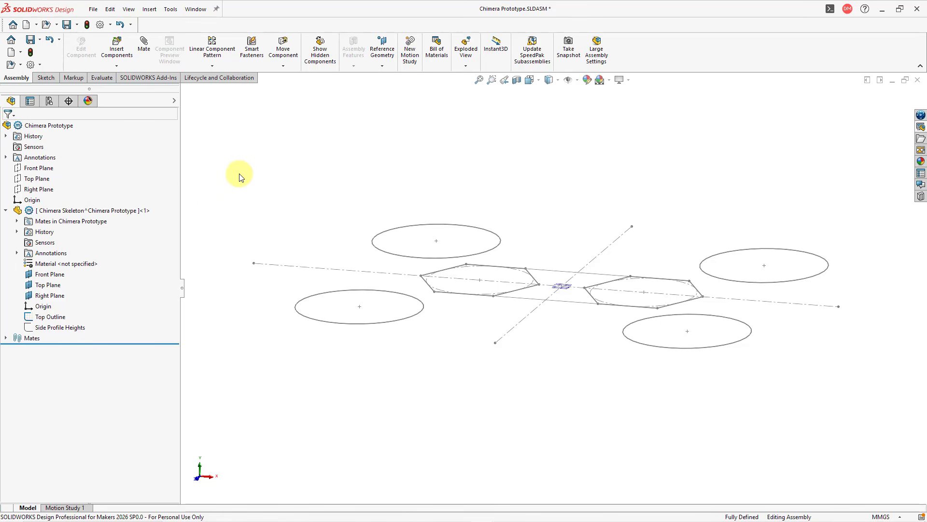
Step: Insert a new part on the assembly's Front Plane and exit its initial sketch, discarding the changes
left_click(118, 67)
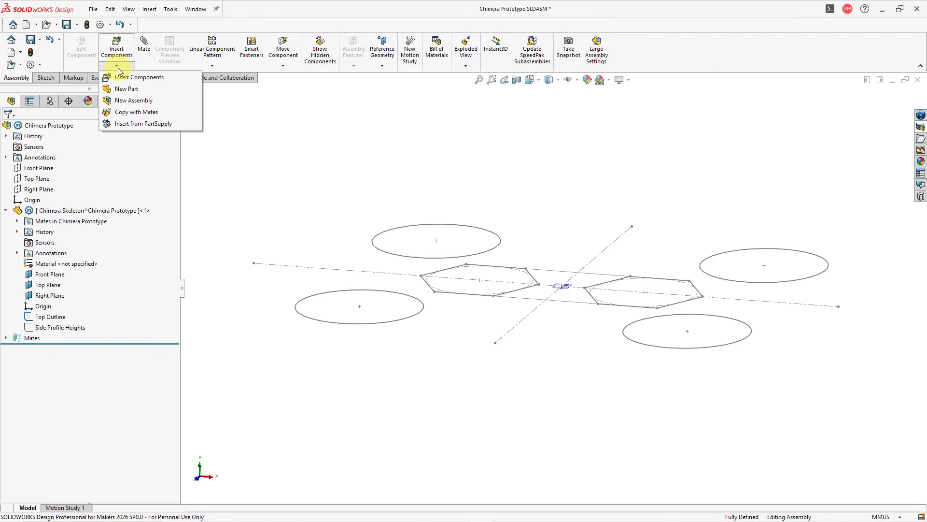
left_click(126, 91)
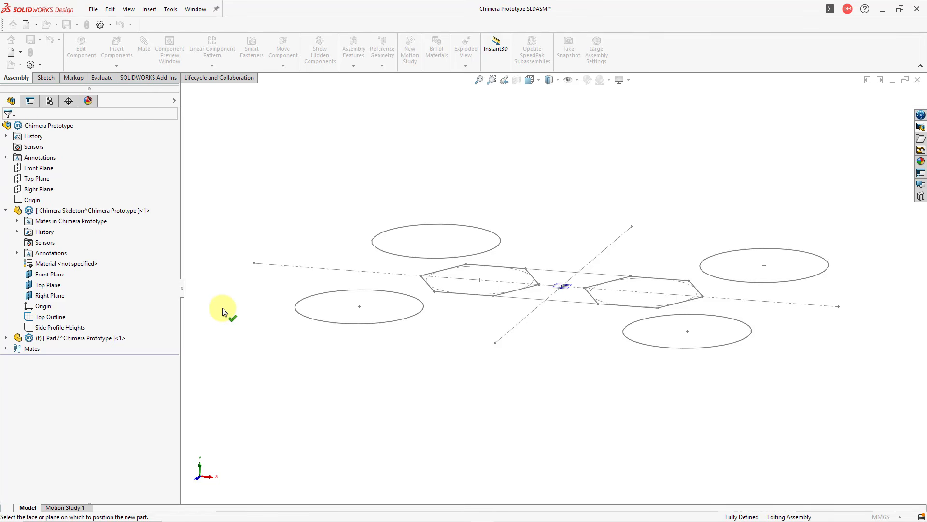
left_click(48, 169)
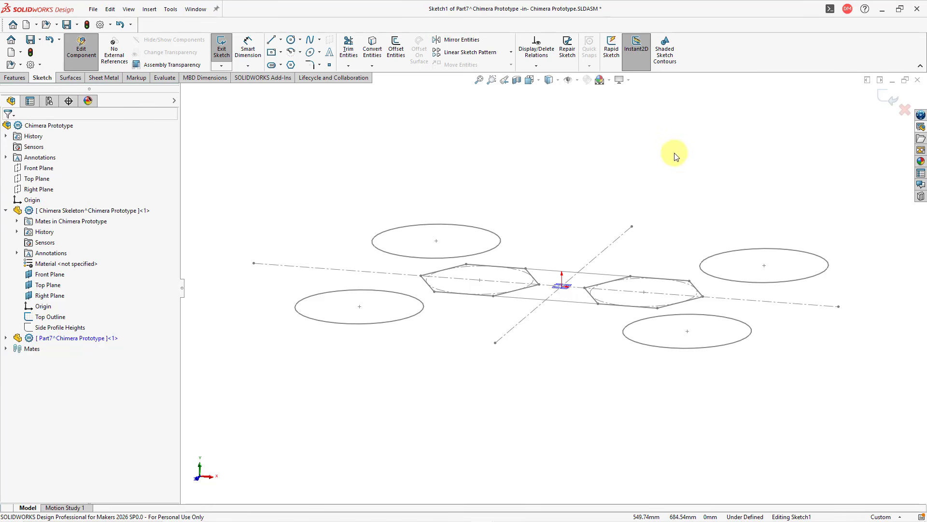
left_click(905, 110)
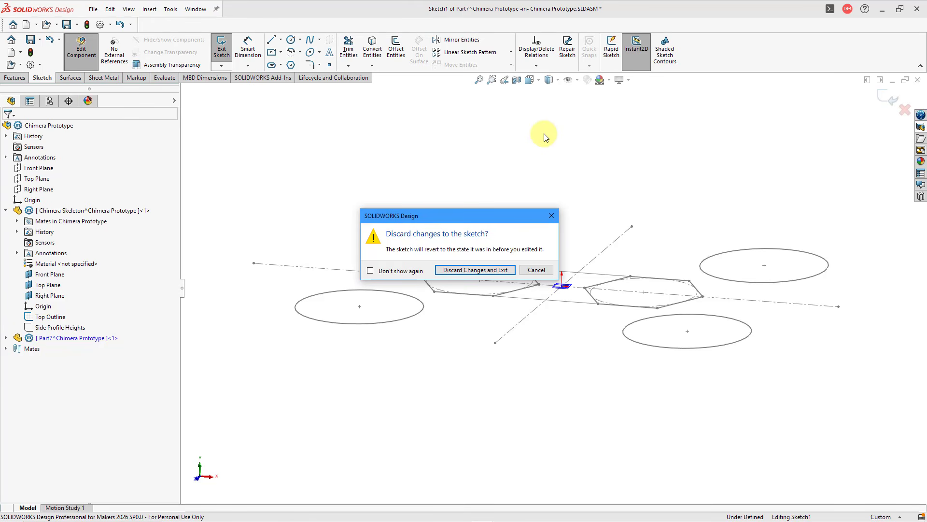
left_click(499, 274)
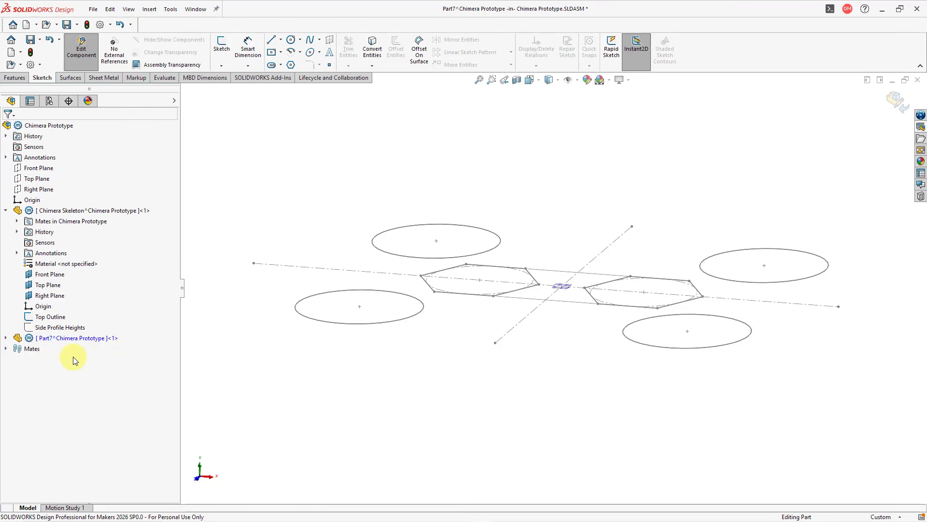
Step: Expand the new part's features and hide the Chimera Skeleton's Front, Top and Right planes
left_click(5, 338)
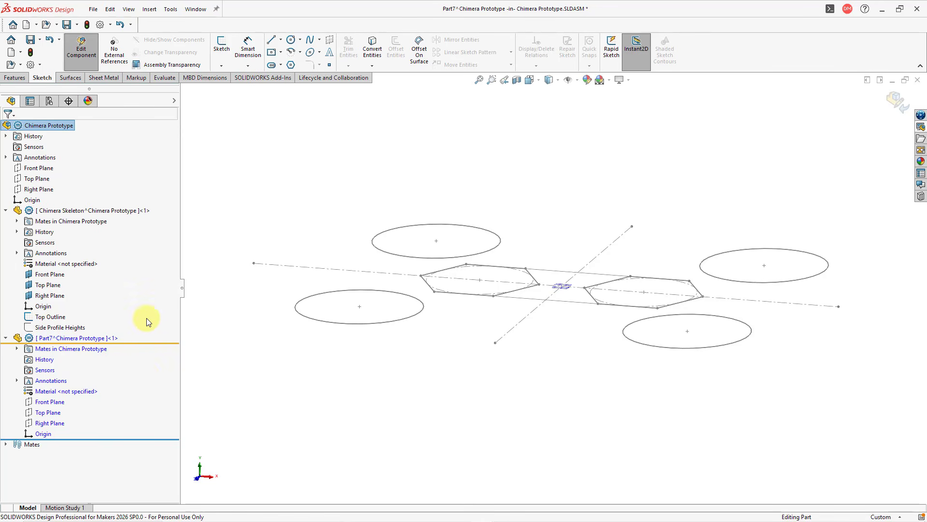
right_click(61, 278)
left_click(87, 261)
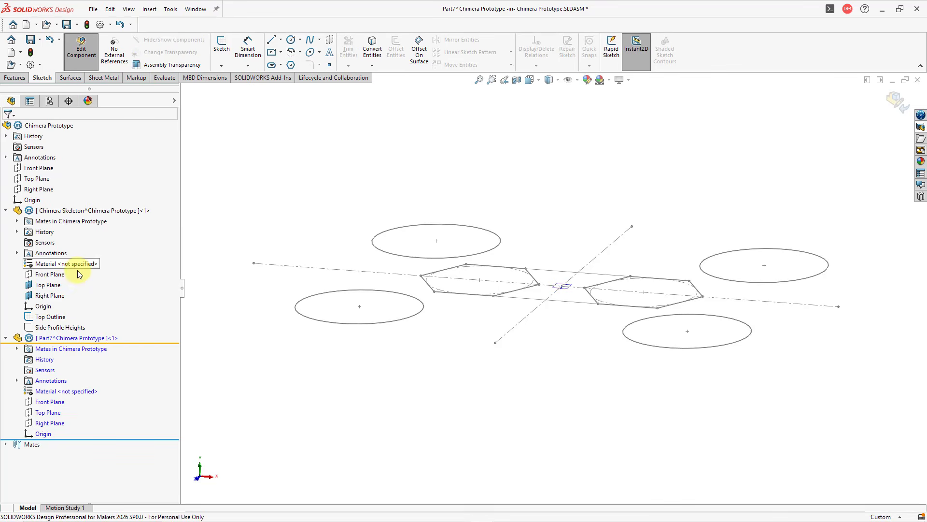
right_click(58, 285)
left_click(88, 273)
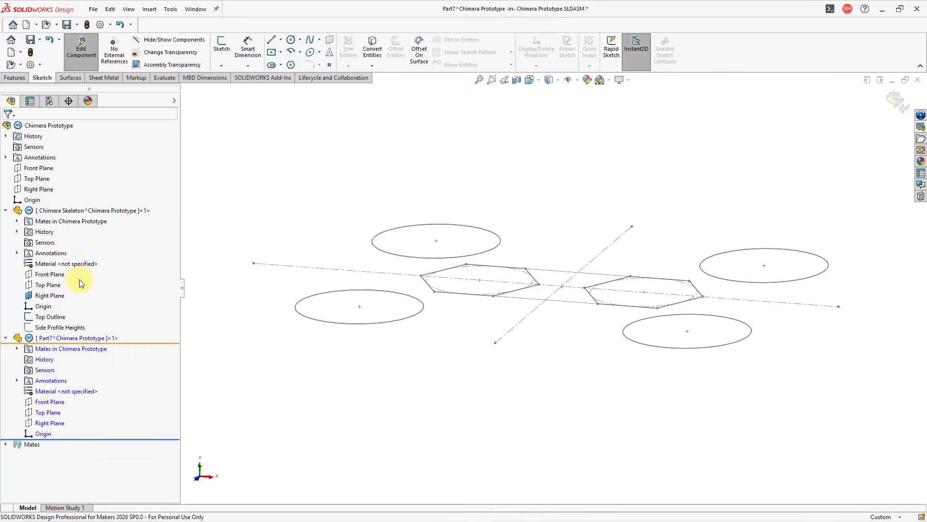
right_click(56, 296)
left_click(82, 283)
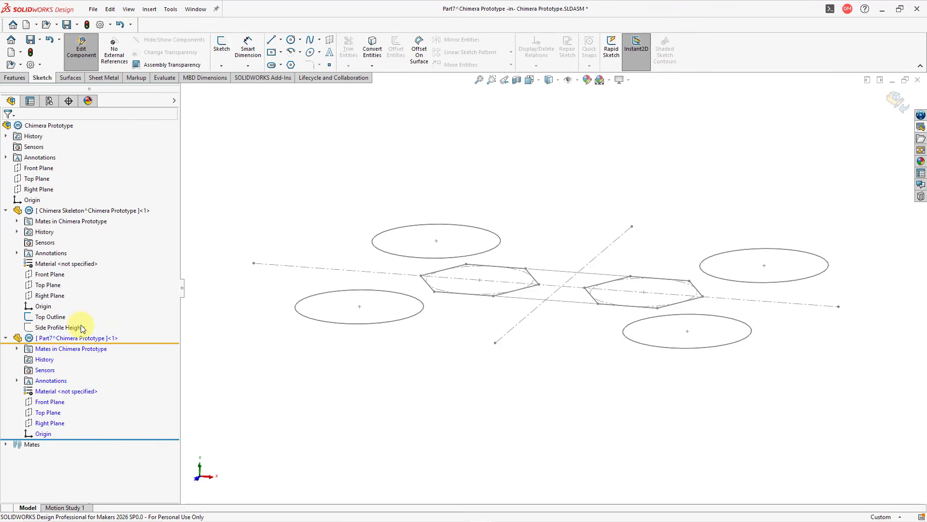
Step: Show the Front, Top and Right planes of the new part
right_click(60, 405)
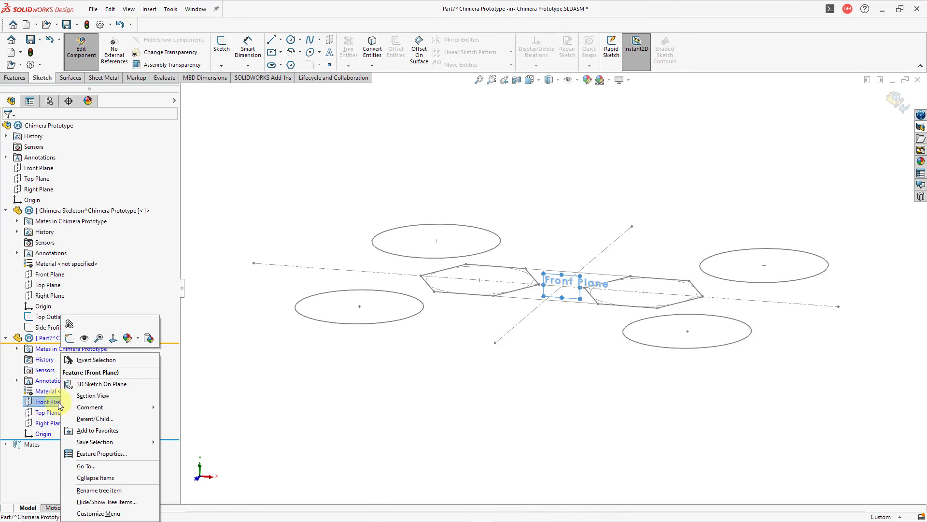
left_click(82, 341)
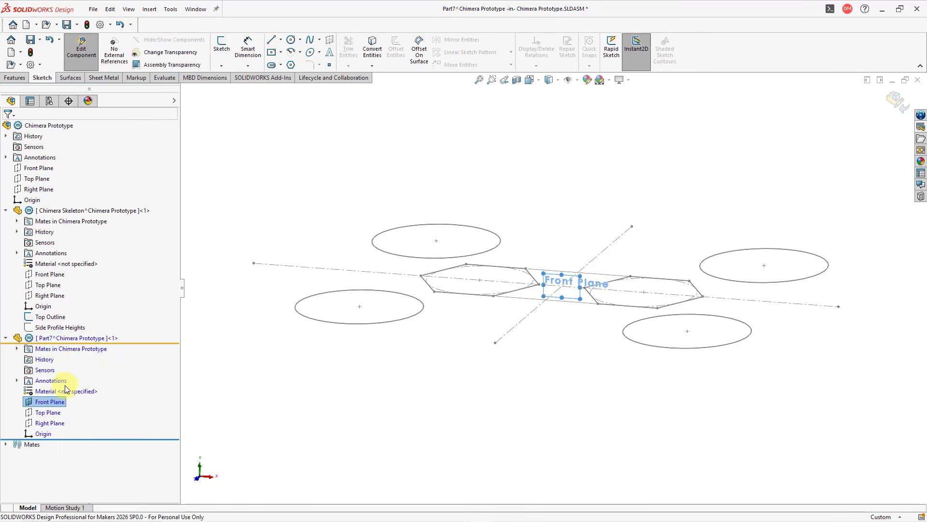
right_click(53, 413)
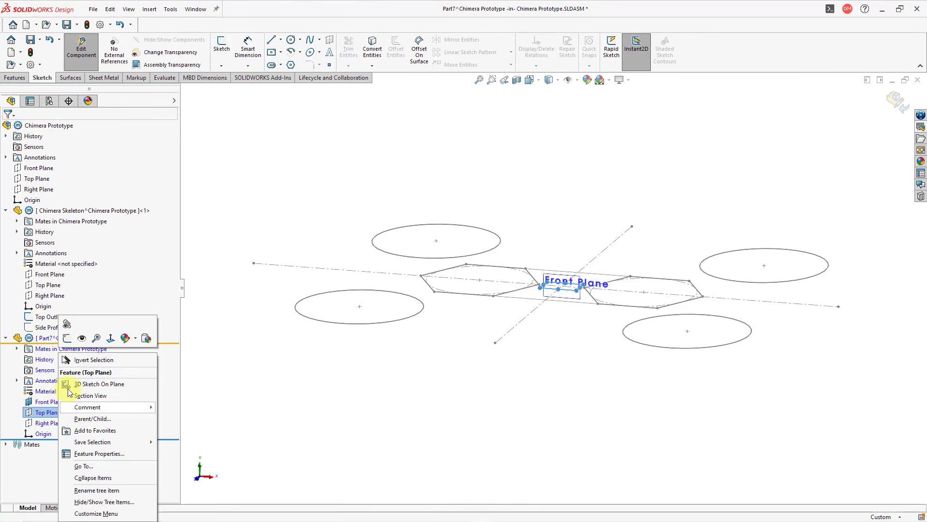
left_click(82, 337)
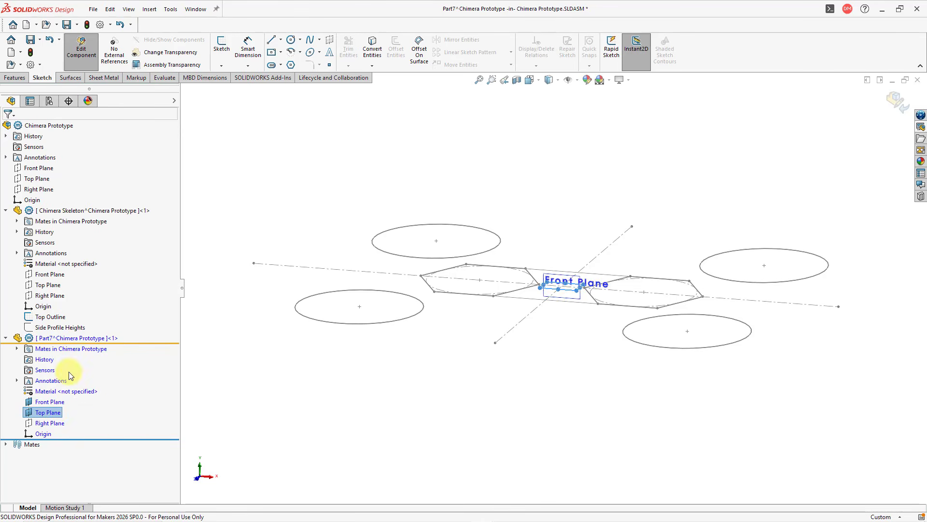
right_click(54, 423)
left_click(81, 339)
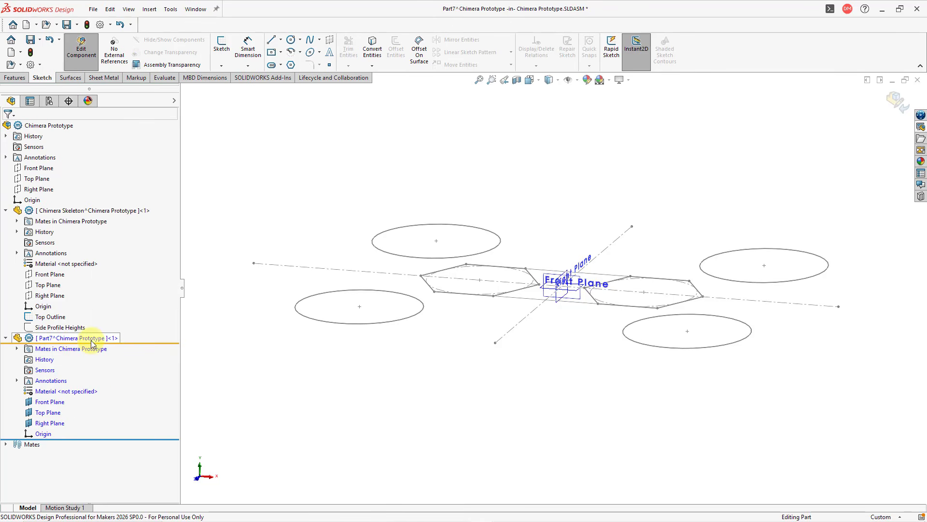
Step: Rename the new part as Chimera Platform Base
right_click(91, 342)
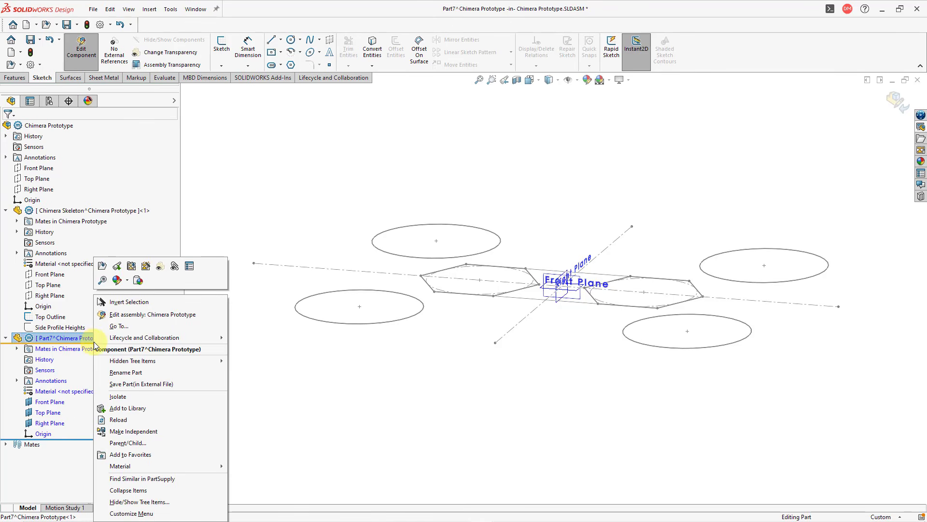
left_click(126, 372)
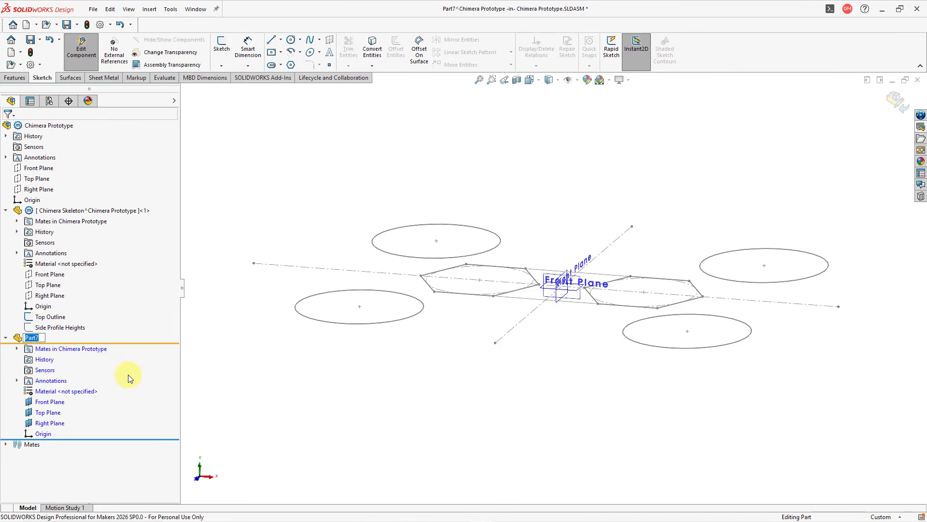
type("Chimera Platform Base")
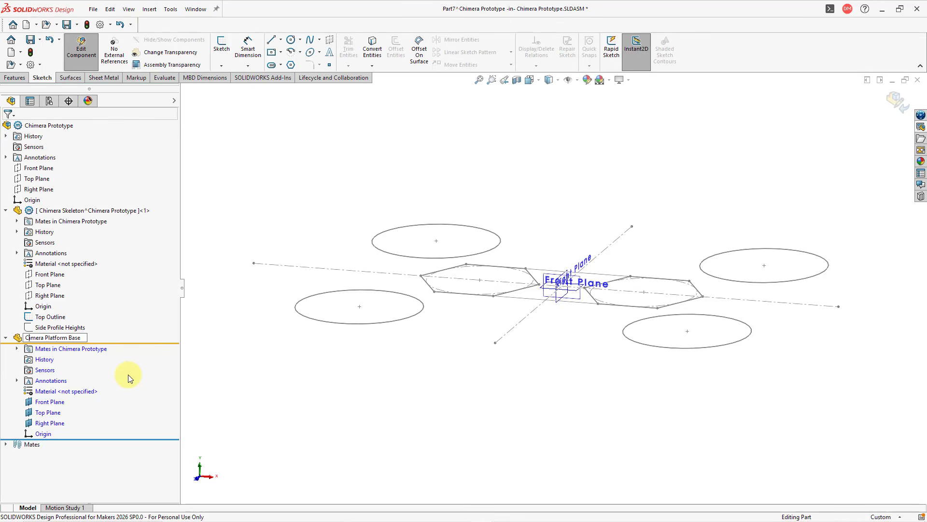
key("Return")
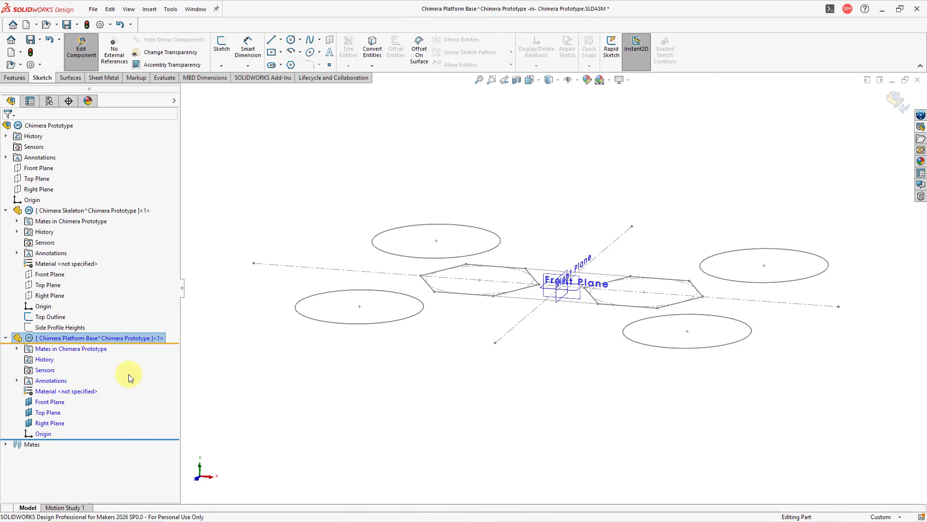
Step: Save the Chimera Platform Base part to an external file, keeping the proposed path
right_click(130, 338)
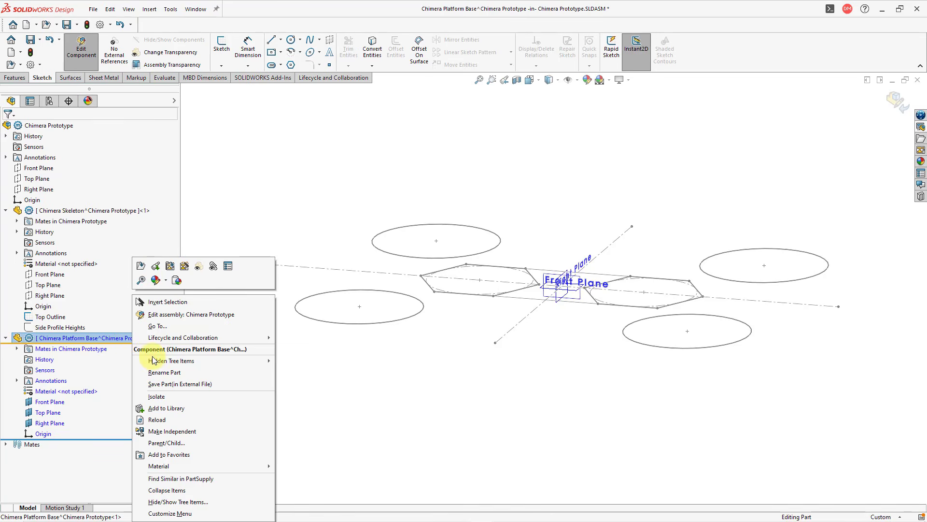
left_click(187, 384)
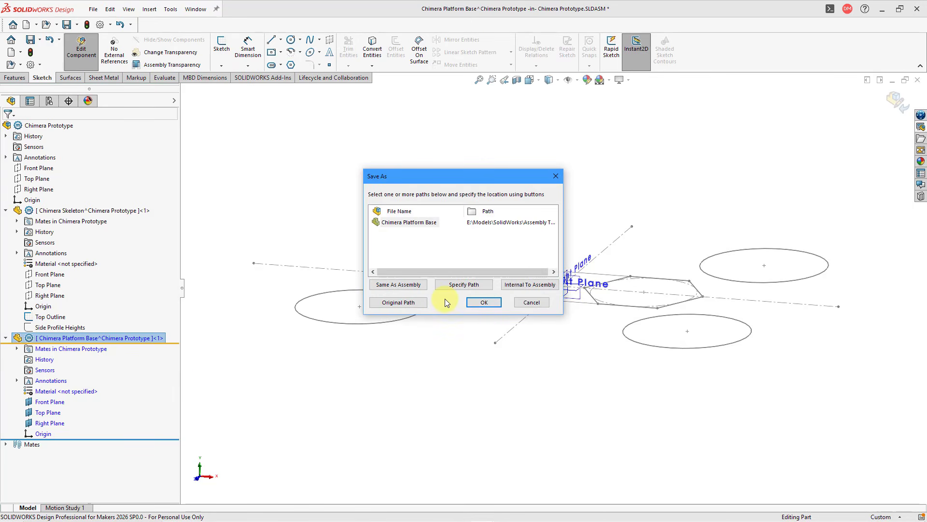
left_click(481, 306)
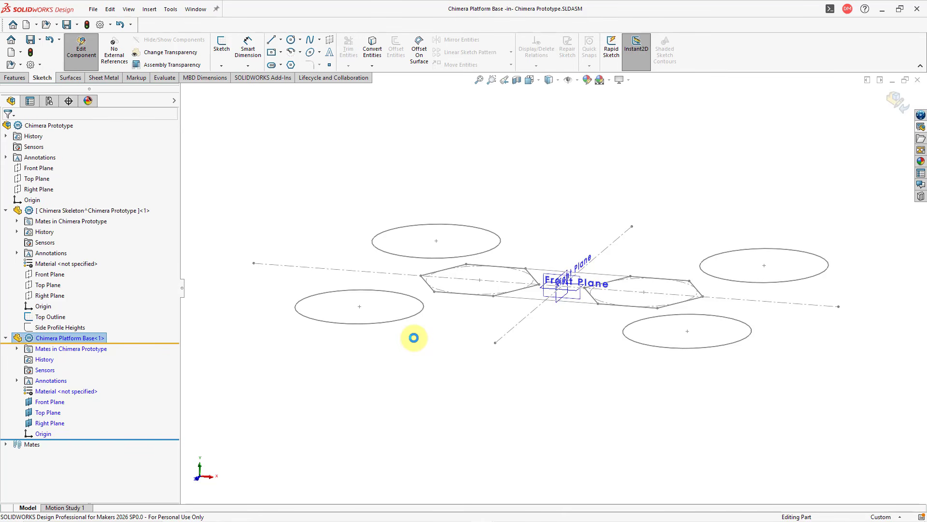
left_click(414, 337)
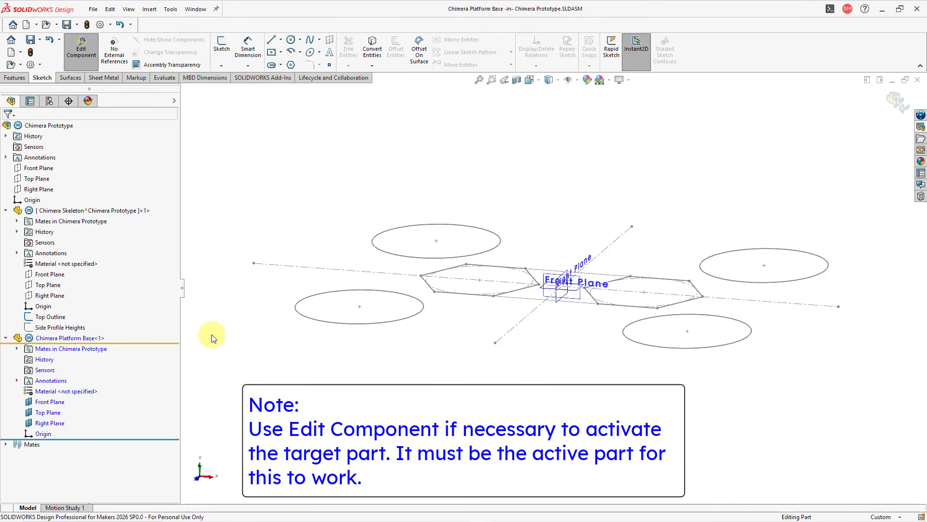
Step: Create a derived sketch of the skeleton's Top Outline on the Chimera Platform Base's Top Plane
left_click(59, 320)
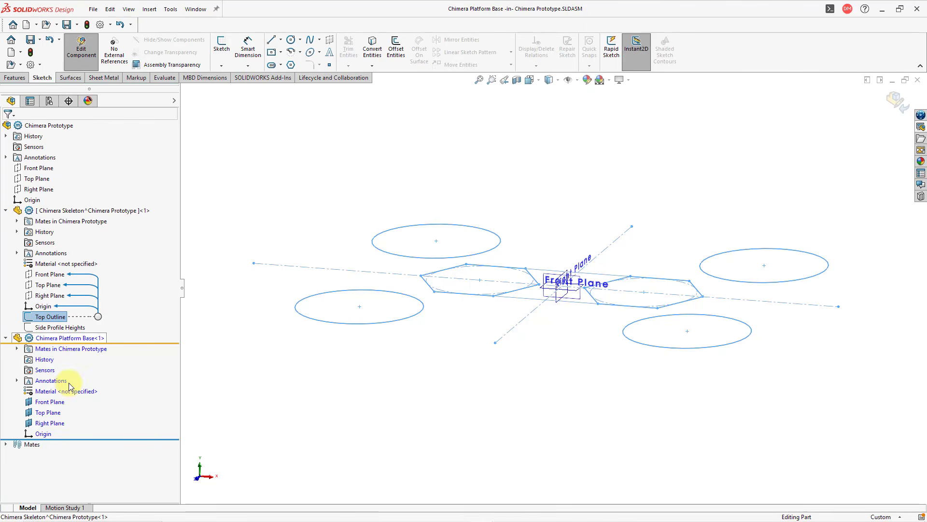
left_click(52, 414)
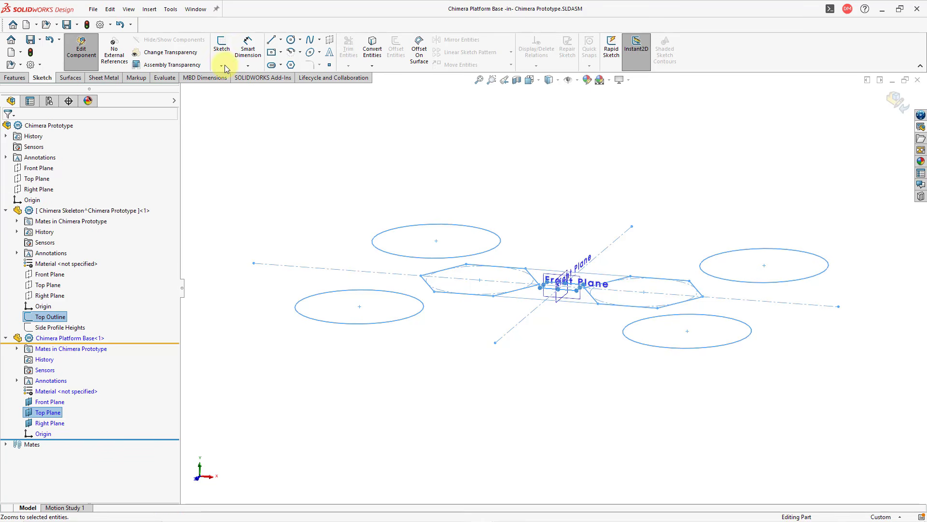
left_click(151, 11)
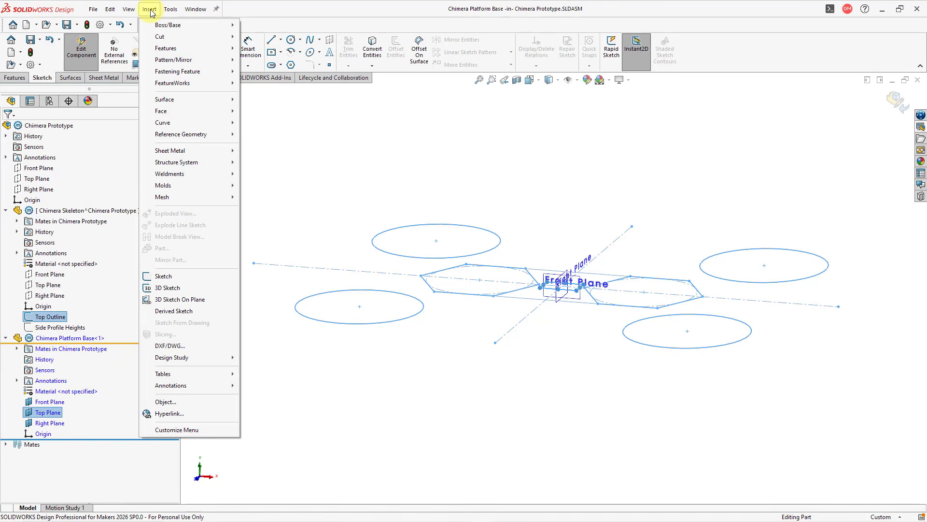
left_click(207, 313)
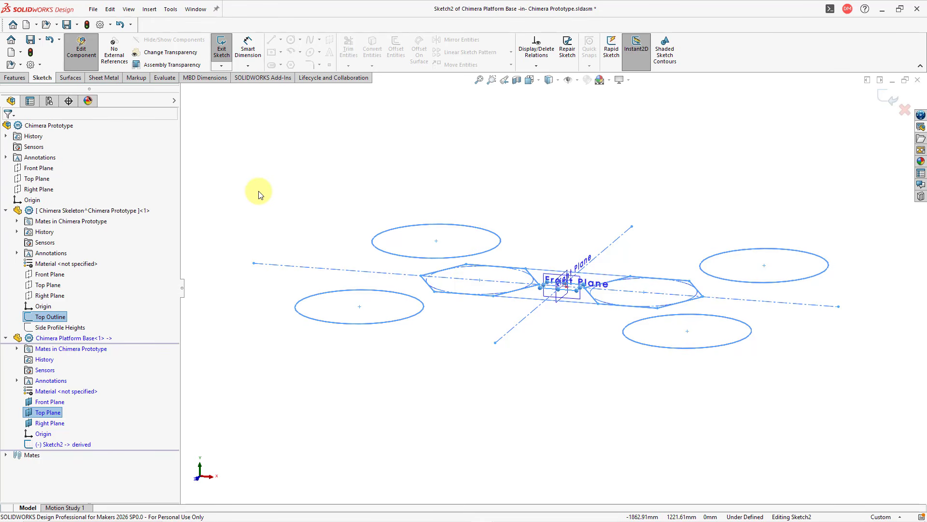
mouse_move(86, 447)
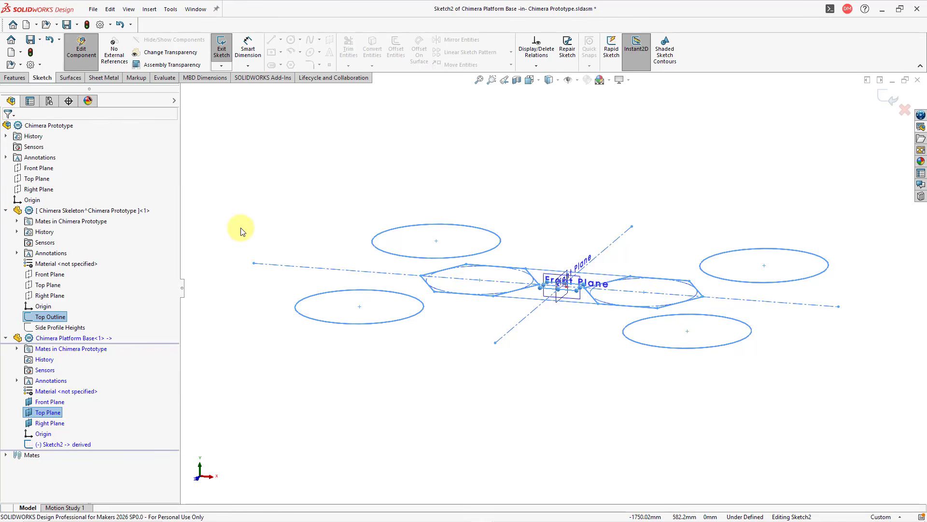
left_click(226, 230)
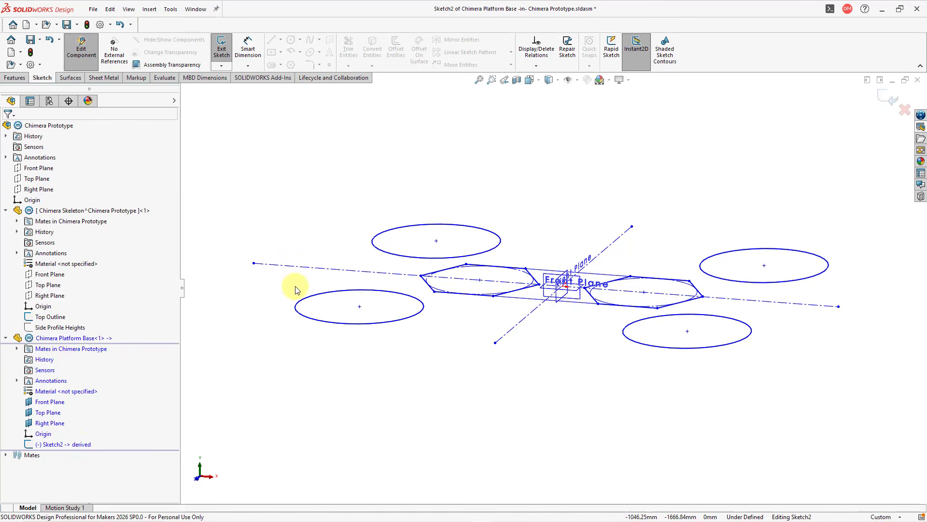
Step: Suppress the Chimera Skeleton component so only the derived sketch is shown
right_click(139, 215)
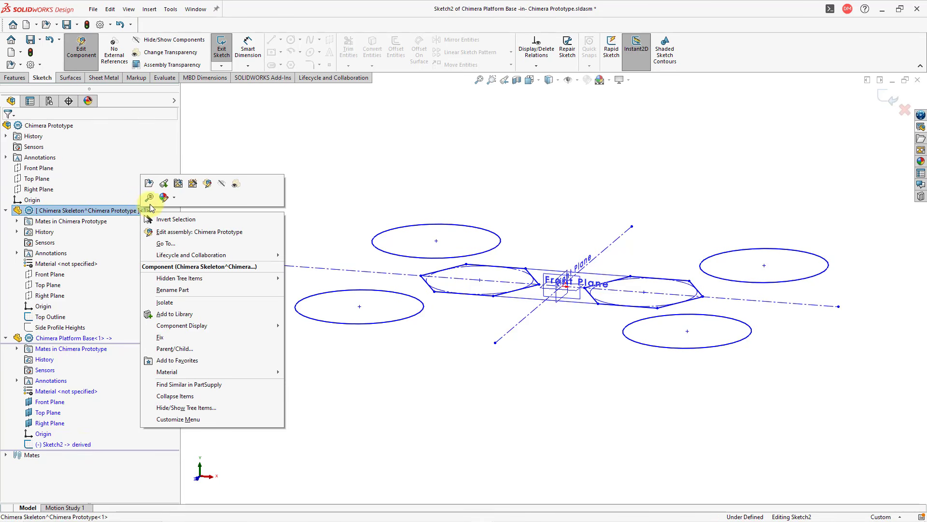
left_click(222, 183)
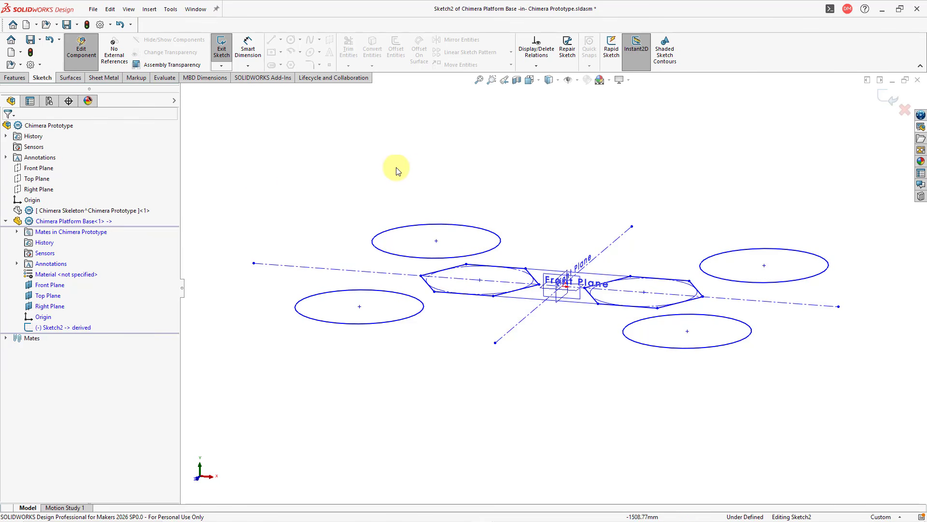
middle_click_drag(419, 173, 416, 213)
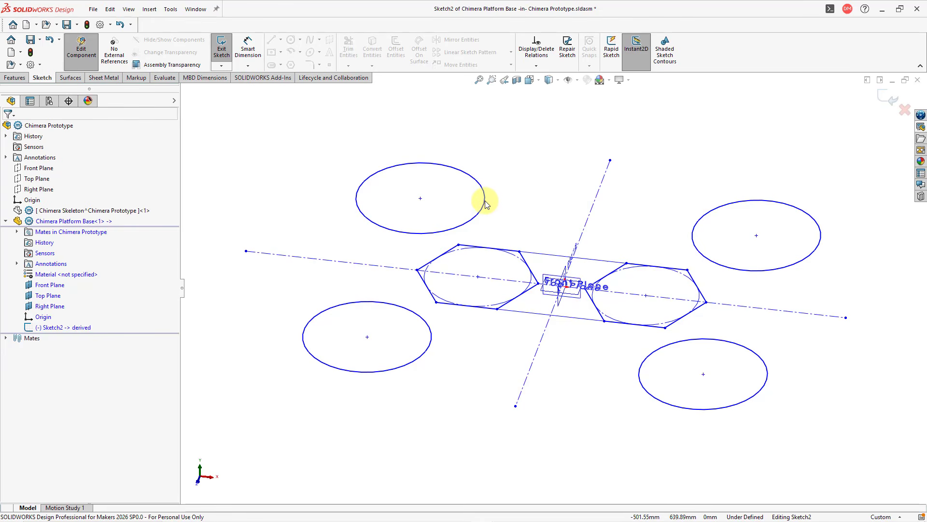
Step: Move the derived sketch off the part's origin by its rear-left circle
mouse_move(477, 188)
left_mouse_down()
mouse_move(456, 159)
mouse_move(426, 182)
mouse_move(426, 168)
mouse_move(484, 145)
mouse_move(453, 138)
mouse_move(464, 141)
mouse_move(448, 158)
mouse_move(462, 155)
mouse_move(432, 149)
mouse_move(451, 159)
left_mouse_up()
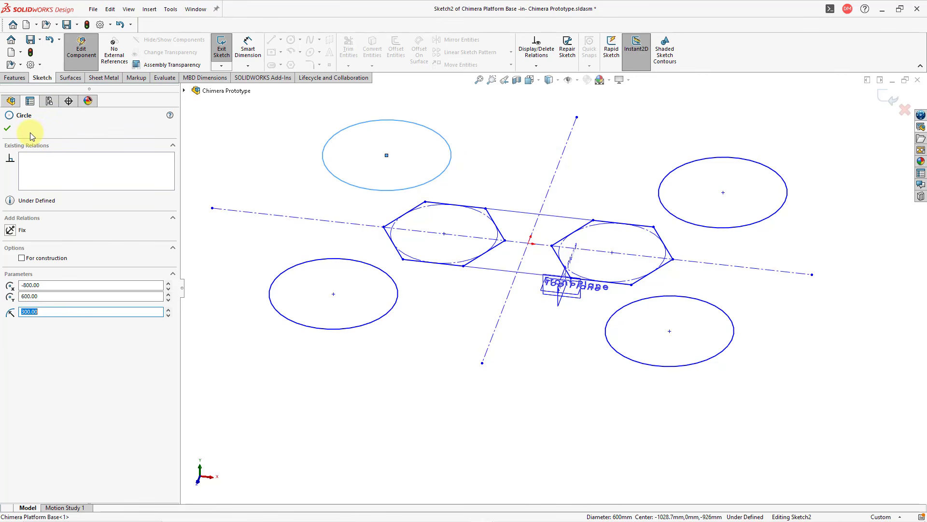
left_click(7, 129)
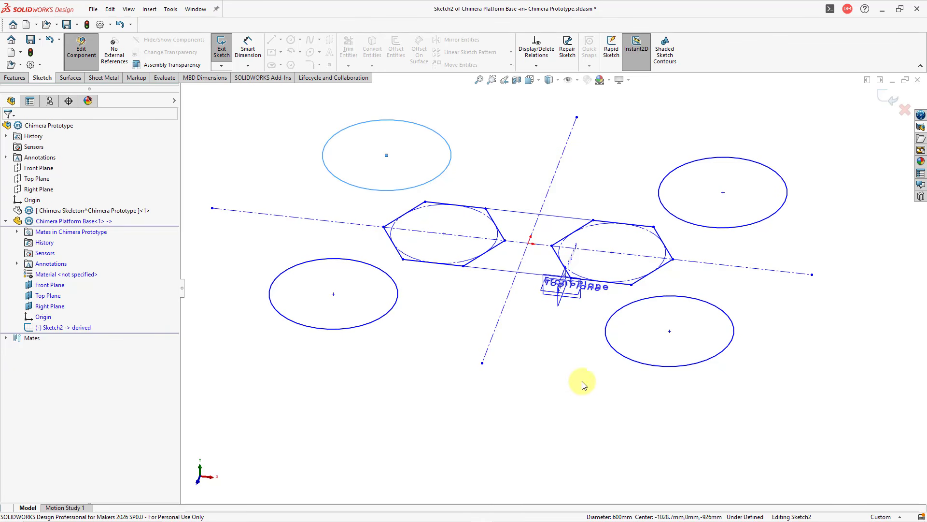
Step: Add a collinear relation between the derived sketch's short centerline and the Right Plane of Chimera Platform Base
middle_click_drag(555, 364, 549, 364)
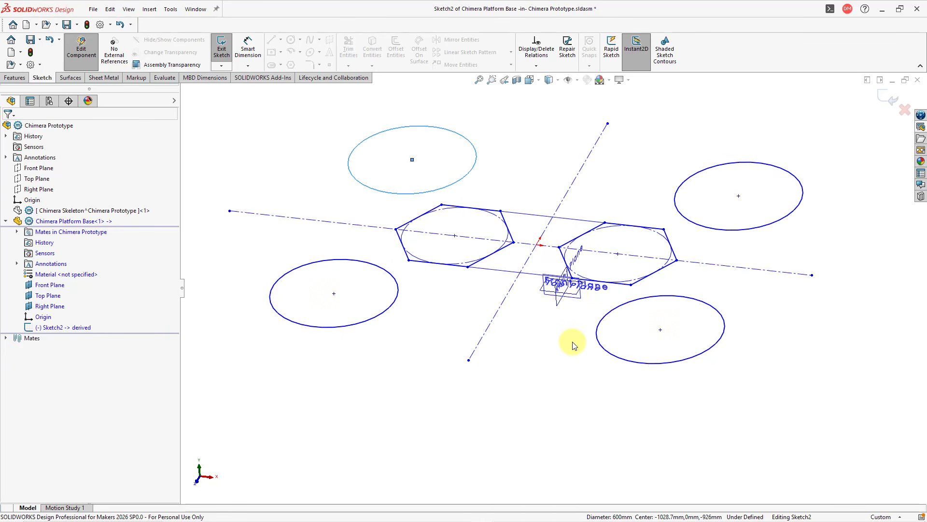
scroll(566, 288, "down", 4)
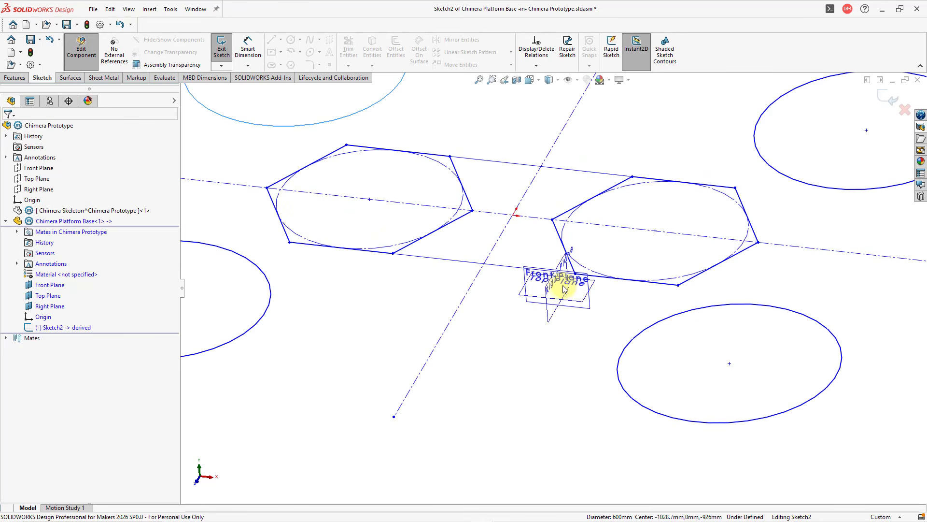
left_click(535, 67)
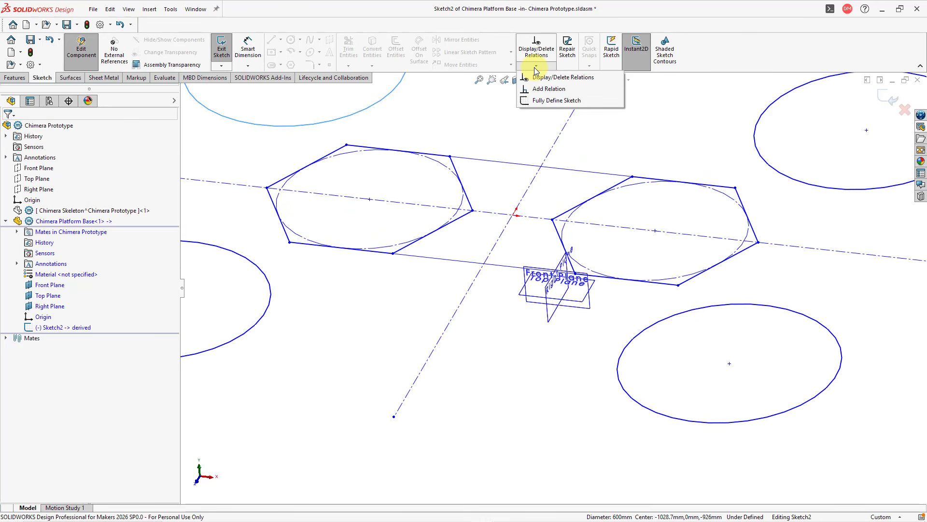
left_click(549, 89)
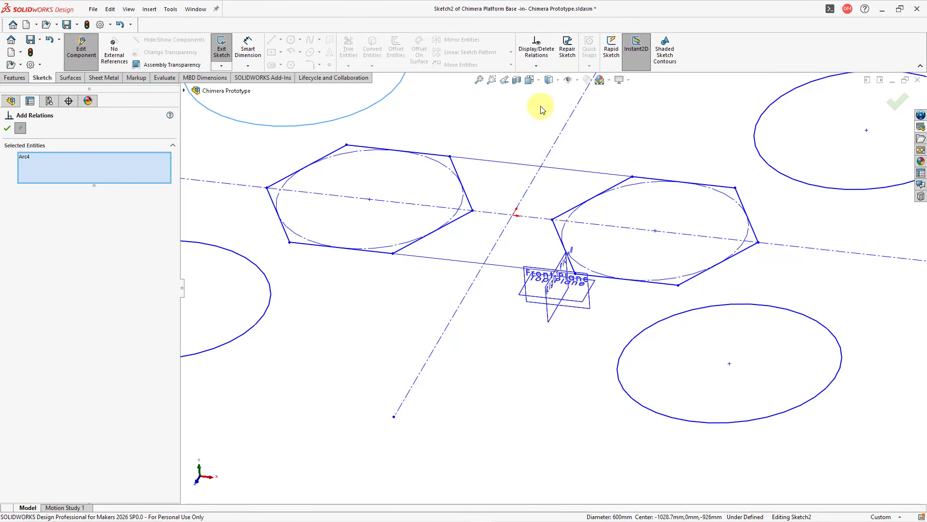
right_click(43, 155)
left_click(61, 161)
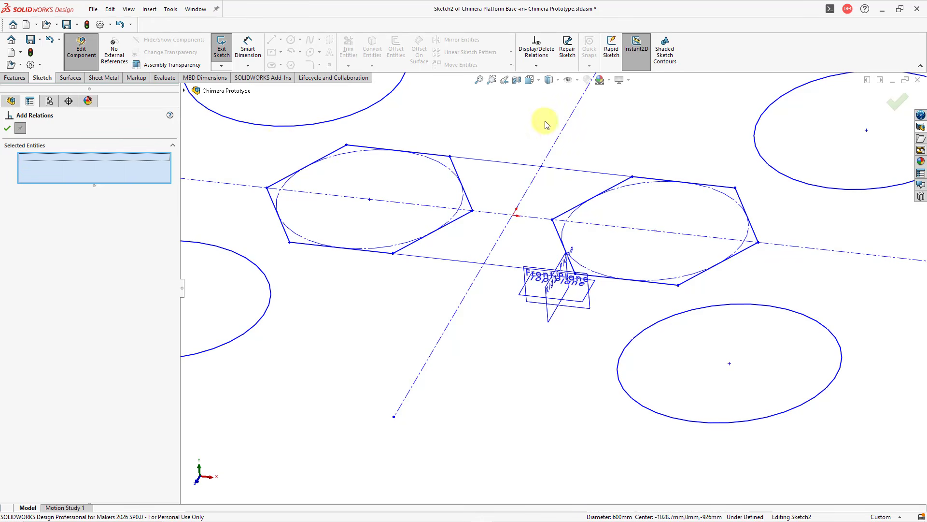
left_click(558, 142)
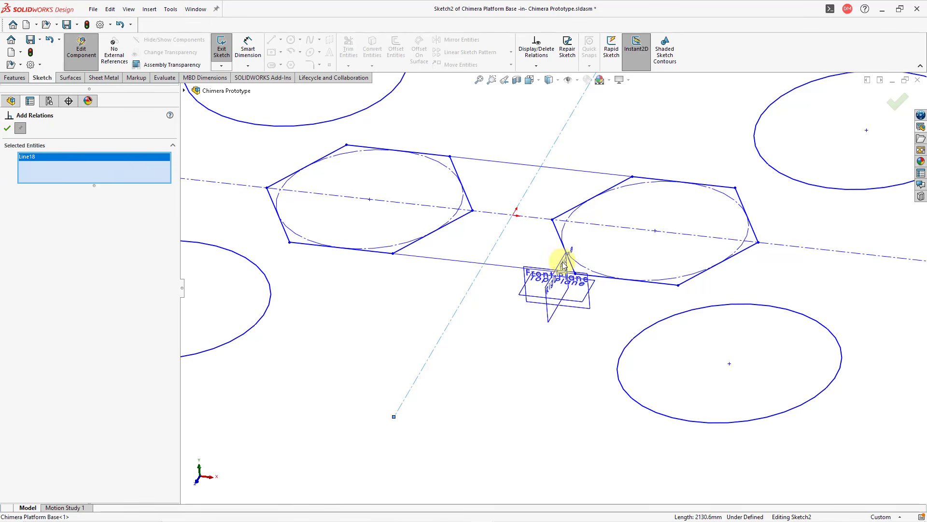
left_click(551, 319)
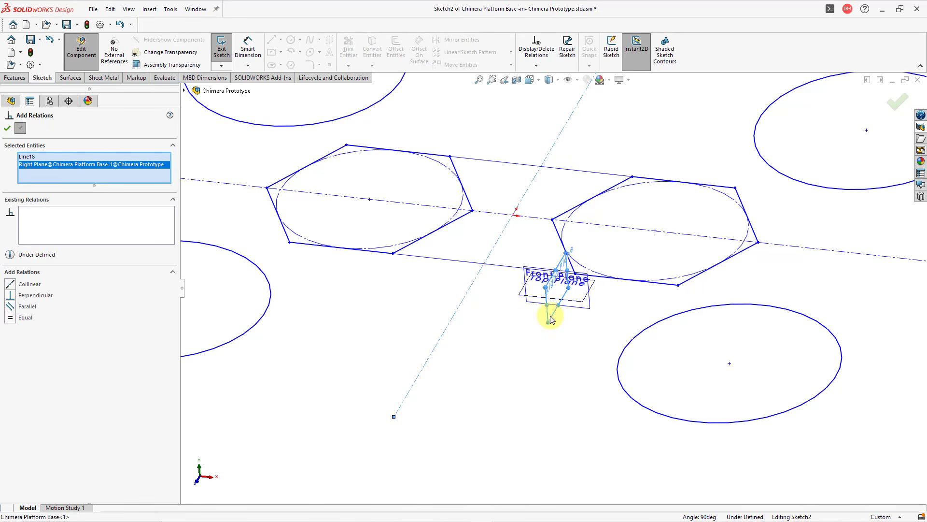
left_click(13, 285)
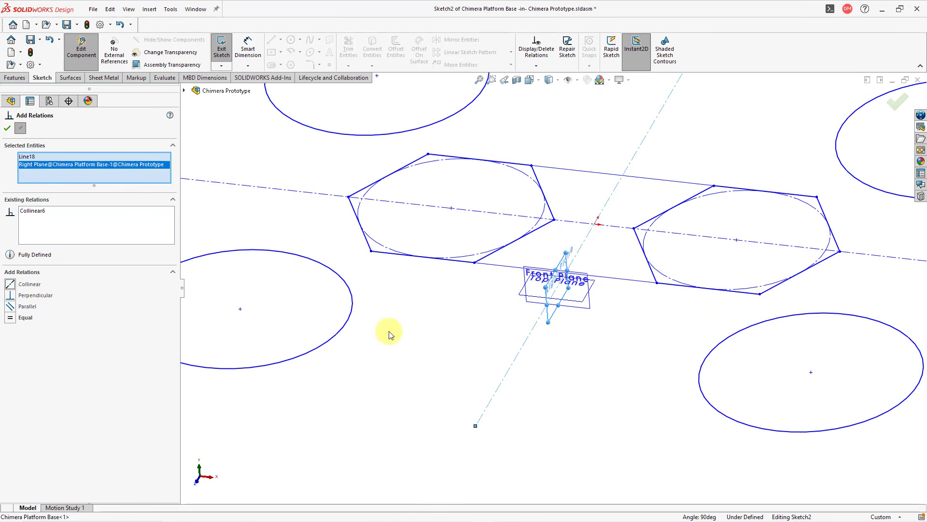
Step: Make the derived sketch's long centerline collinear with the part's Front Plane and exit the sketch
left_click(308, 192)
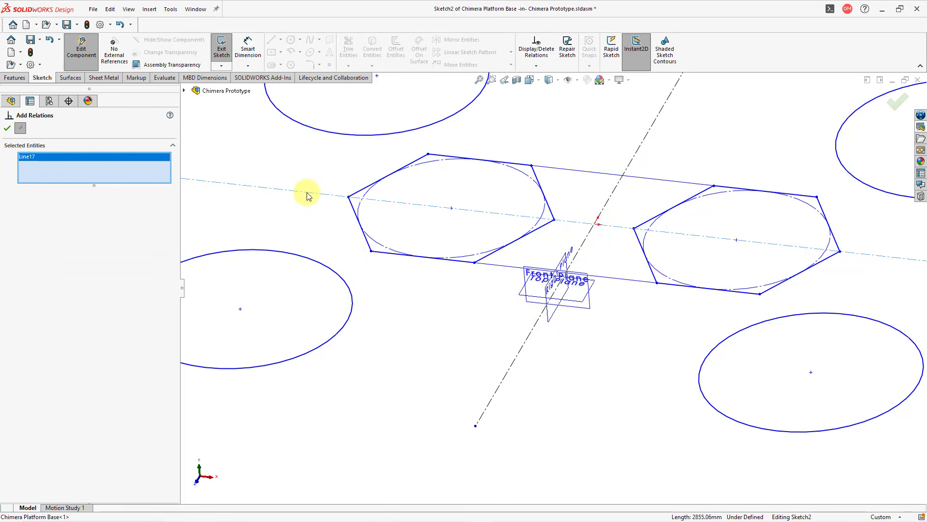
left_click(591, 307)
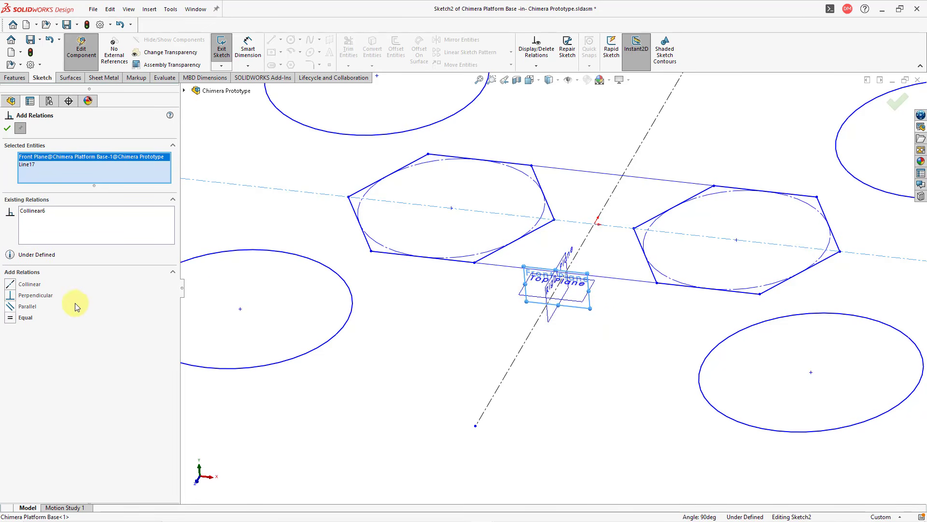
left_click(29, 285)
scroll(404, 261, "up", 5)
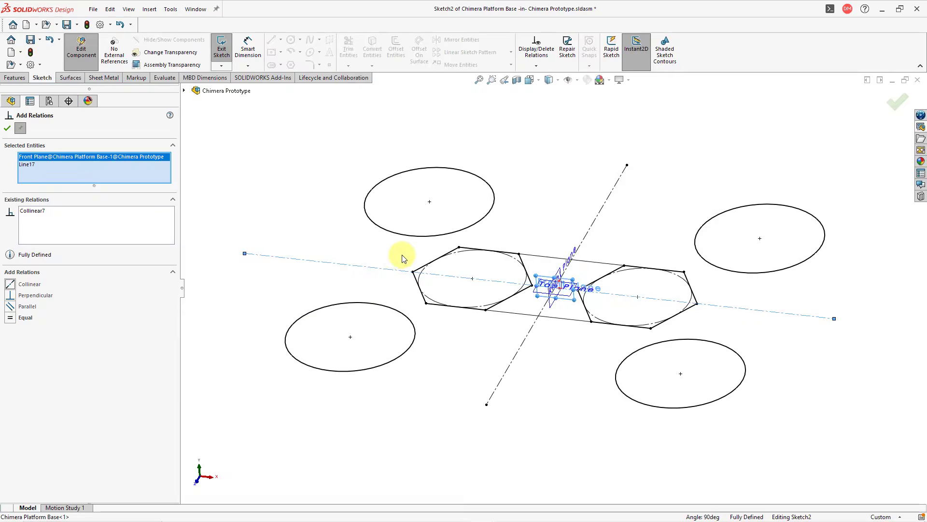
scroll(505, 303, "down", 2)
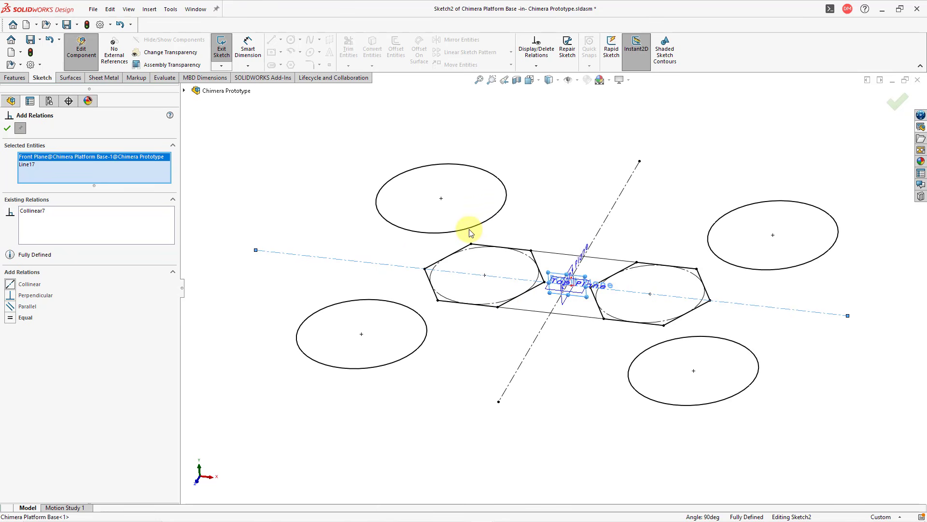
left_click(8, 128)
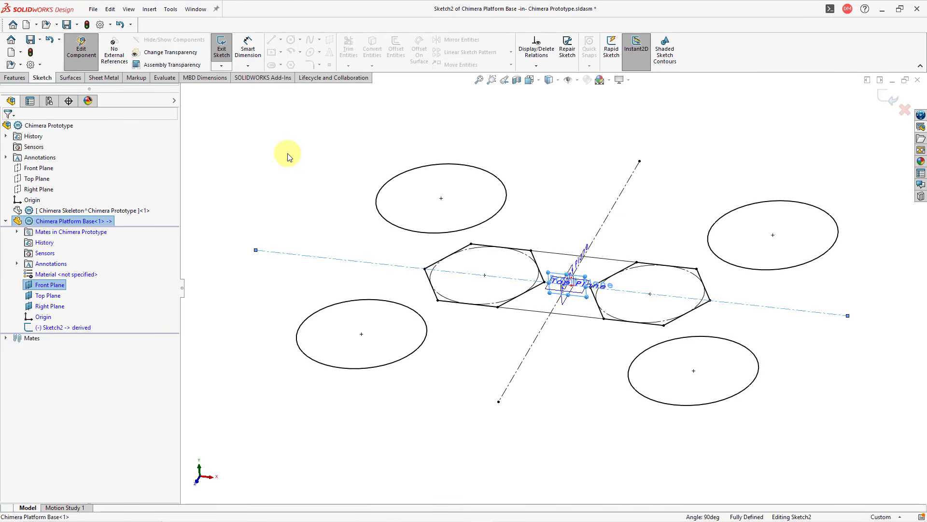
left_click(891, 100)
key("f")
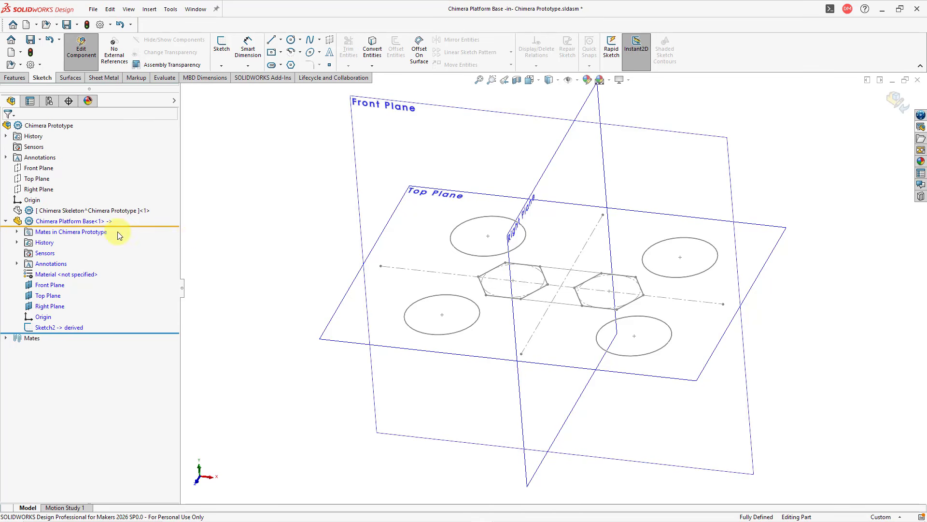
Step: Open the Chimera Platform Base part in its own window with the whole derived sketch in view
right_click(88, 223)
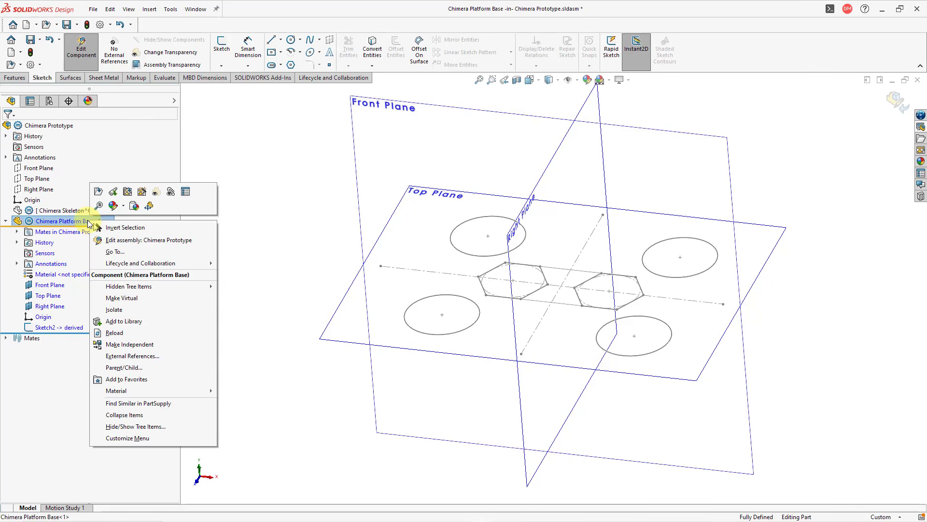
left_click(98, 193)
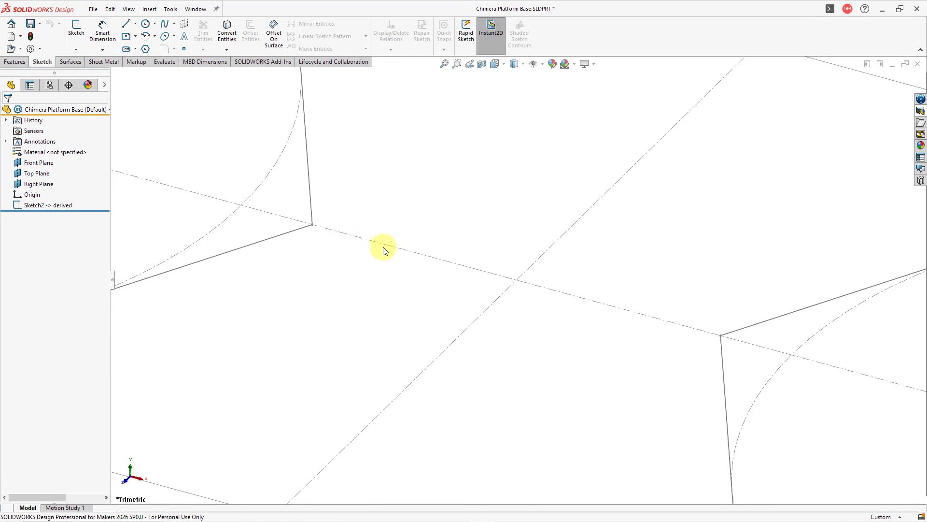
scroll(391, 248, "up", 4)
scroll(443, 313, "up", 6)
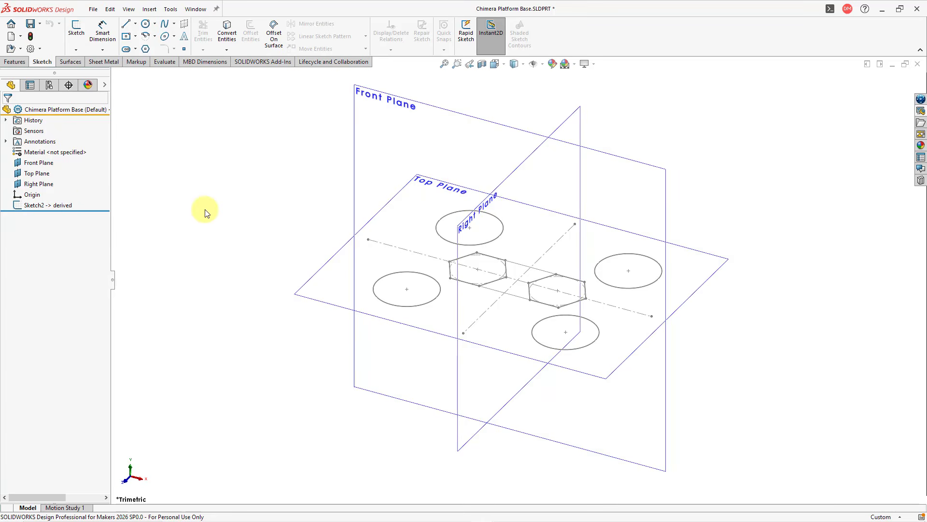
Step: Create a sketch on the Top Plane containing the derived sketch's rear-left circle, using Convert Entities, and exit it
left_click(14, 62)
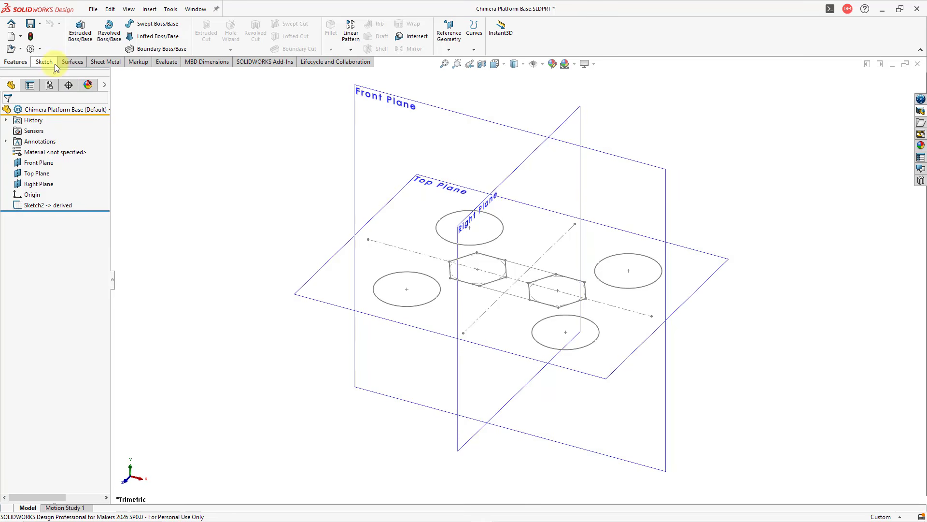
left_click(310, 280)
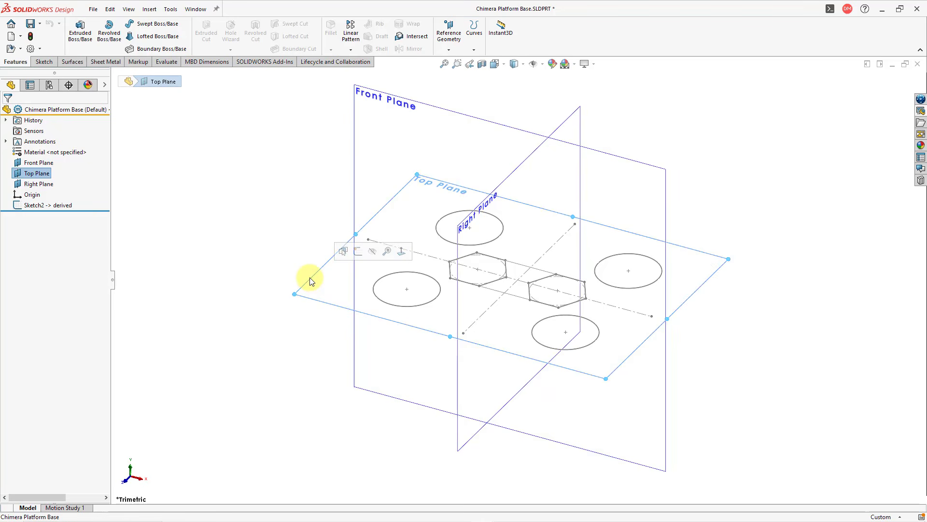
left_click(356, 253)
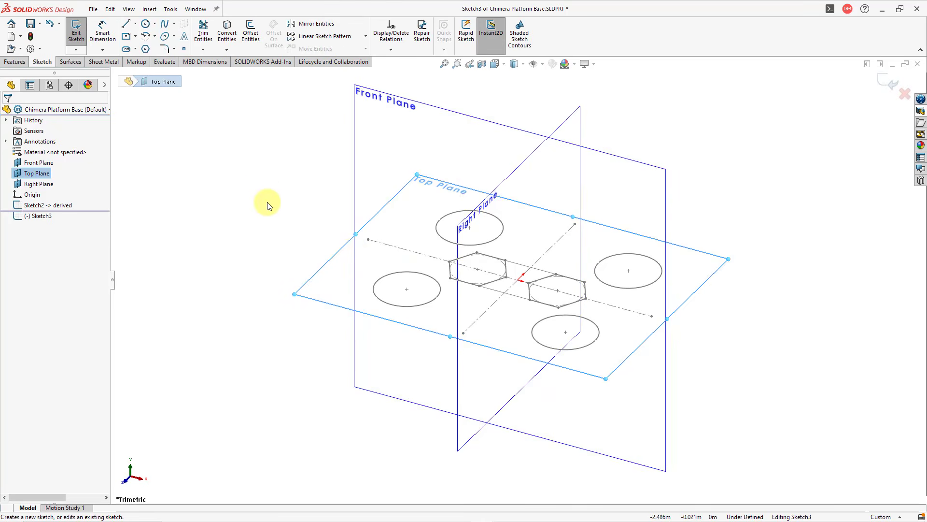
left_click(229, 42)
left_click(503, 237)
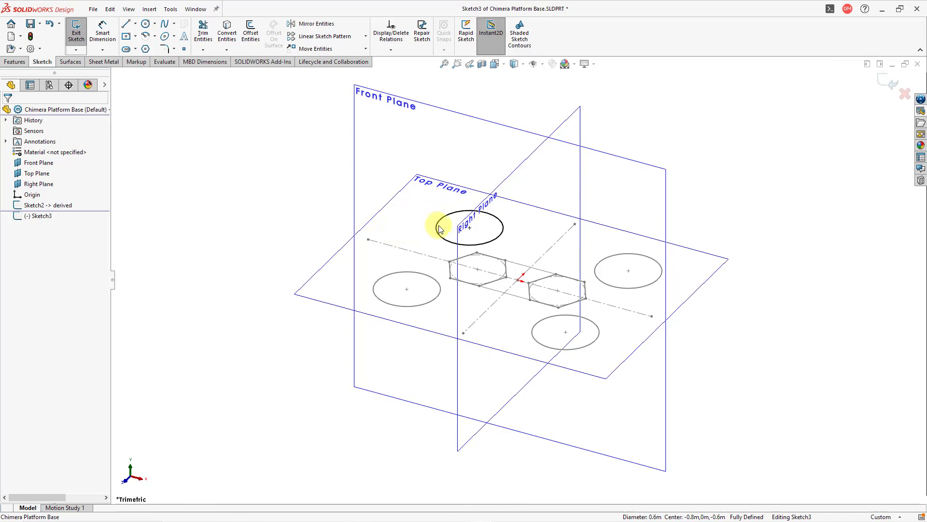
left_click(890, 83)
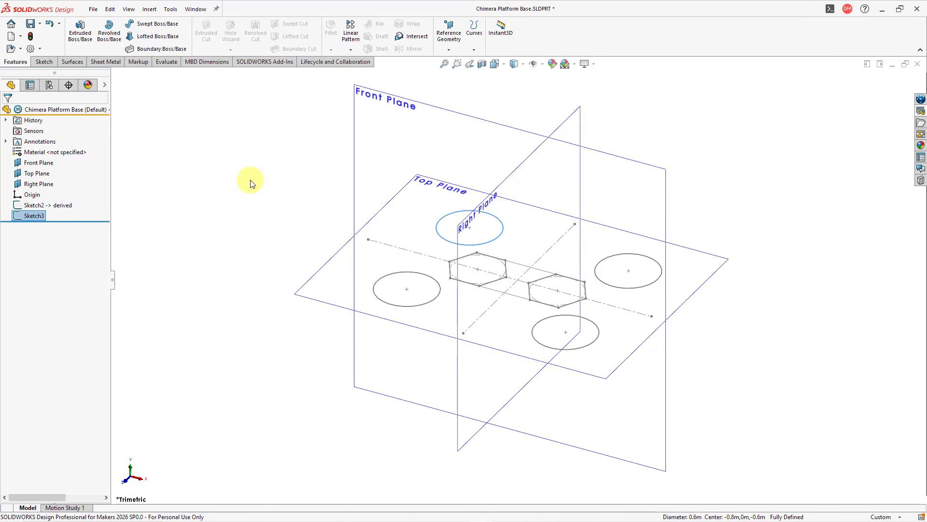
Step: Examine the new circle sketch's parent references and return to the Chimera Prototype assembly window
left_click(175, 211)
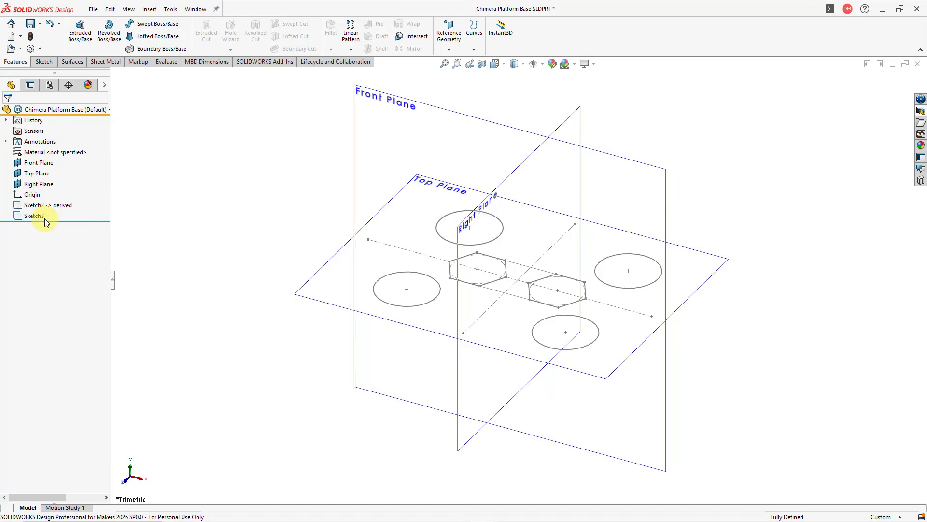
left_click(34, 215)
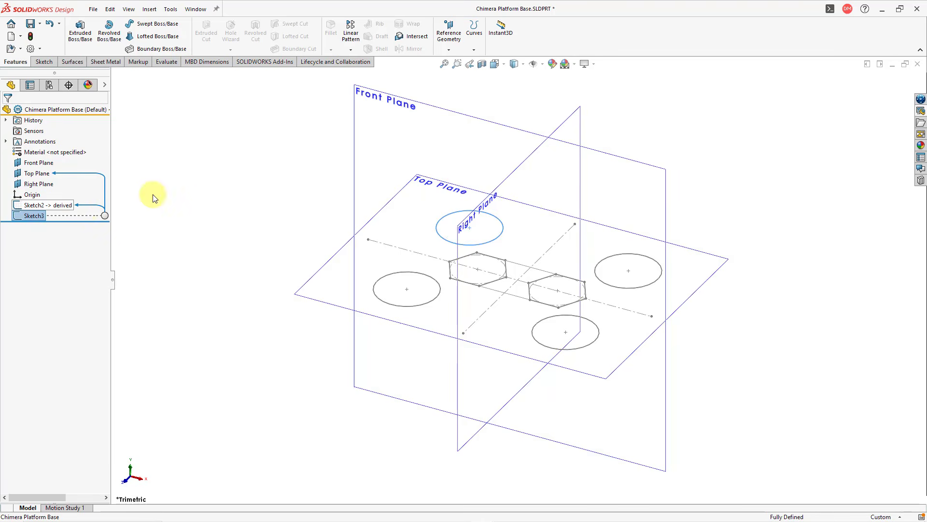
left_click(190, 231)
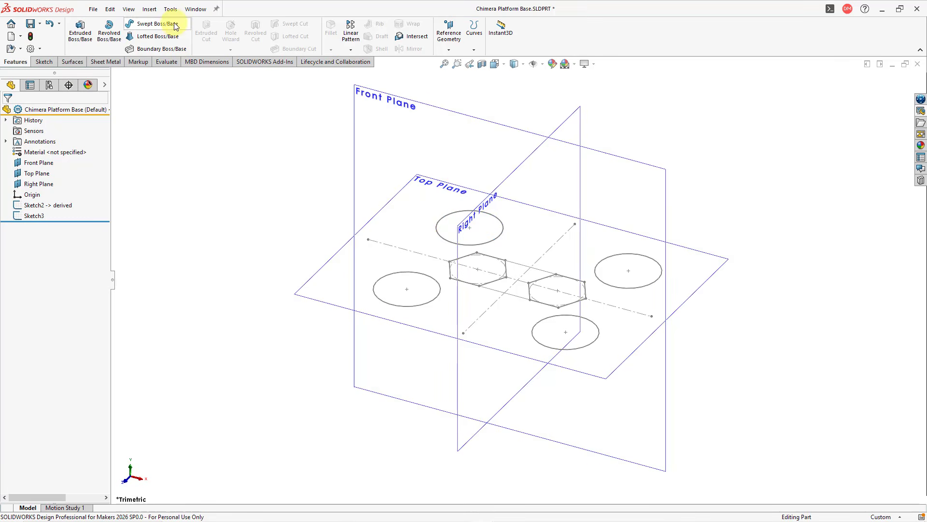
left_click(191, 10)
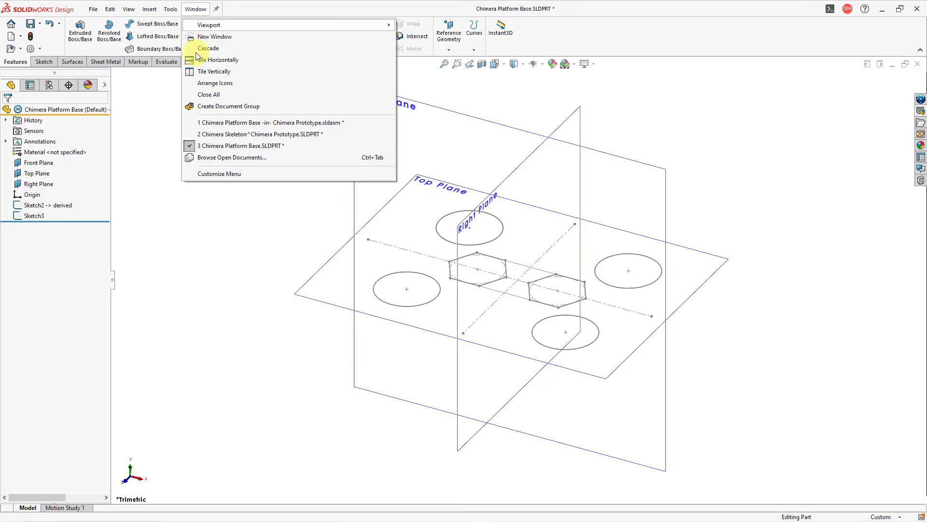
left_click(208, 124)
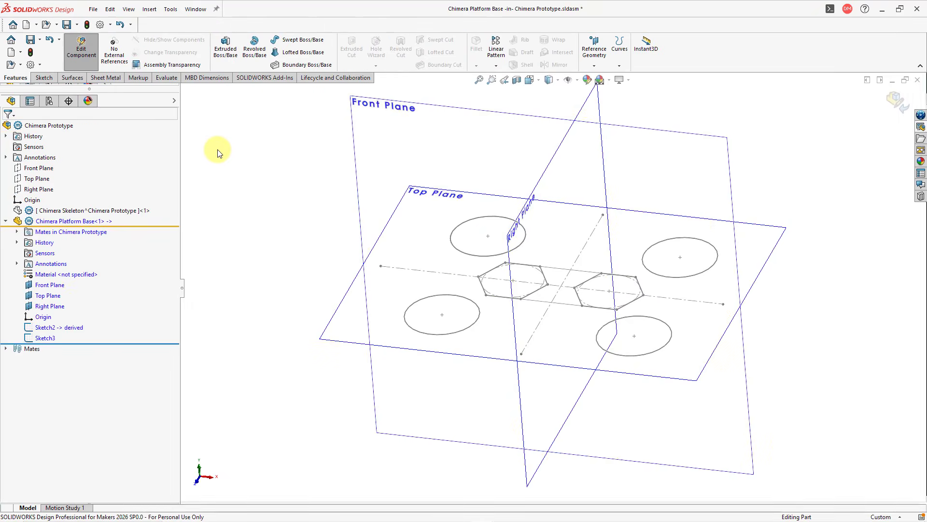